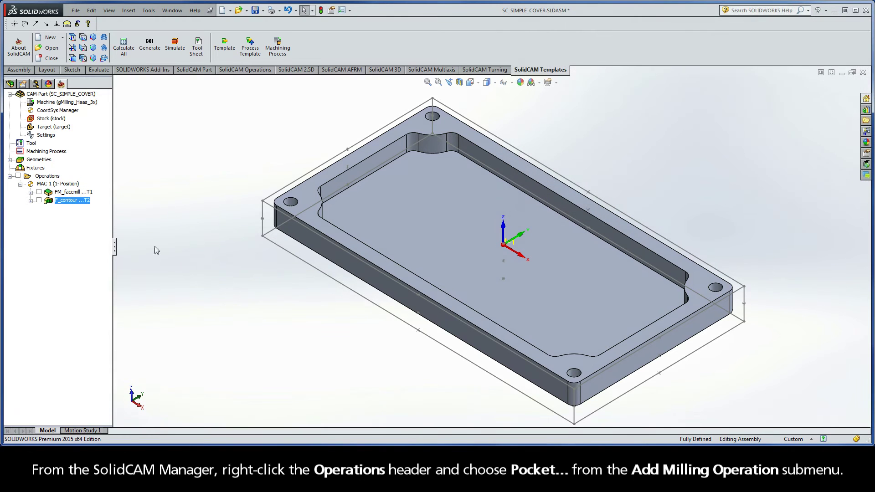
# - Add a Pocket milling operation from the Operations context menu
pyautogui.rightClick(58, 176)
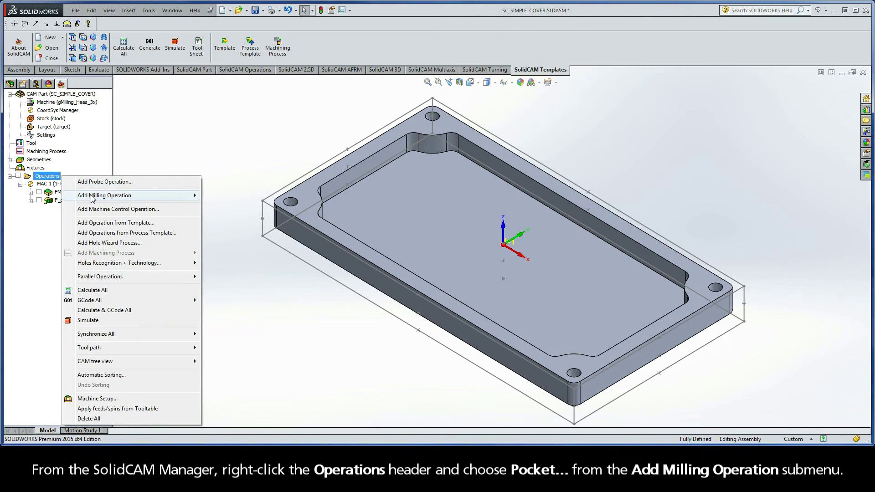
pyautogui.moveTo(134, 197)
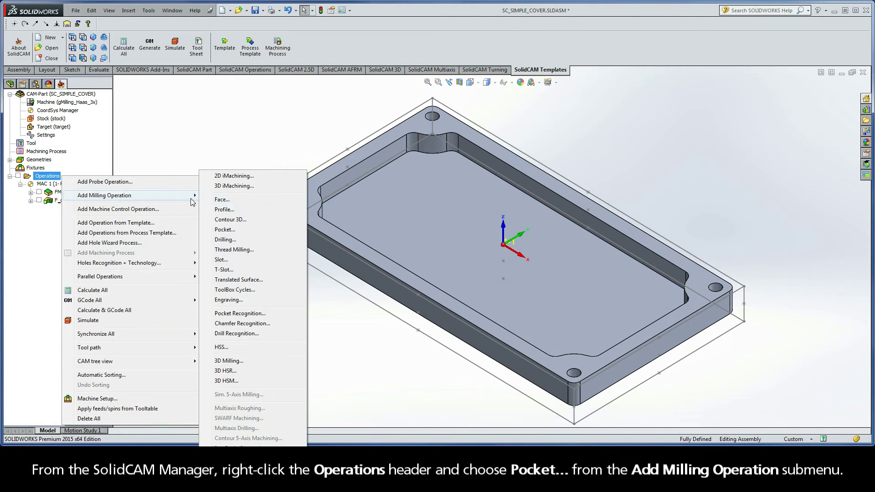
pyautogui.click(232, 232)
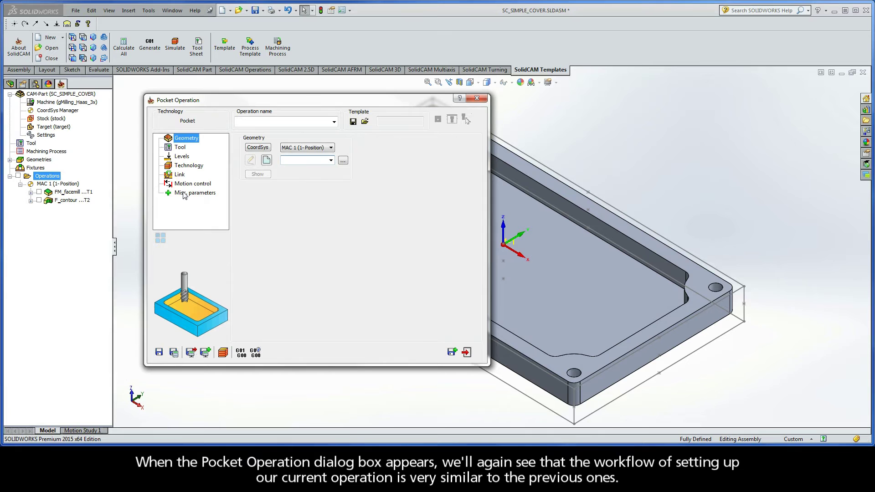
# - Create geometry contour1 from one pocket edge, chained with Auto-constant Z
pyautogui.click(266, 160)
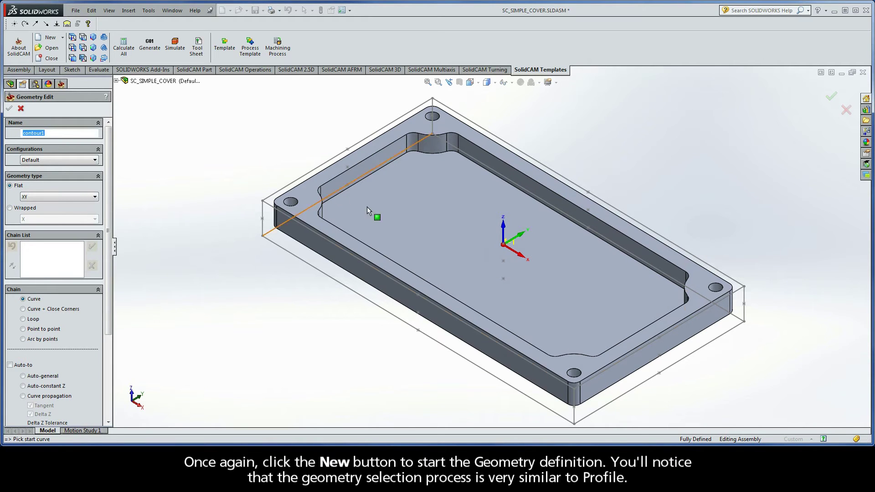
pyautogui.click(662, 258)
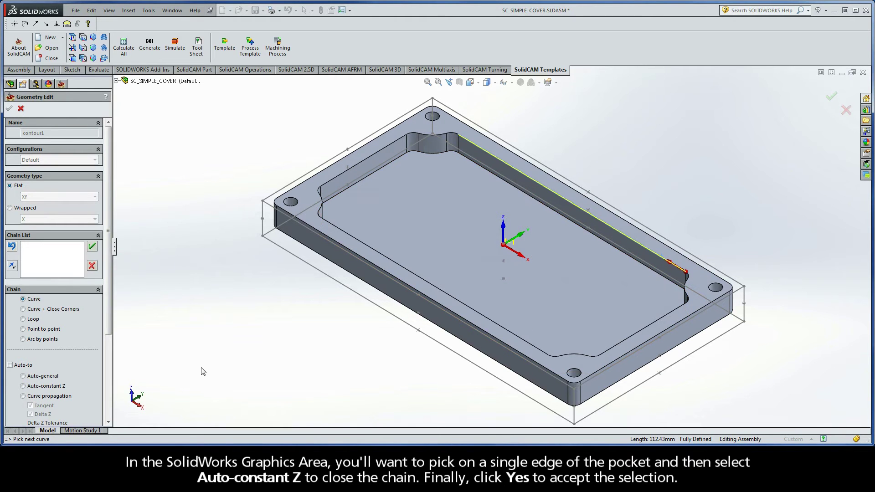
pyautogui.click(22, 386)
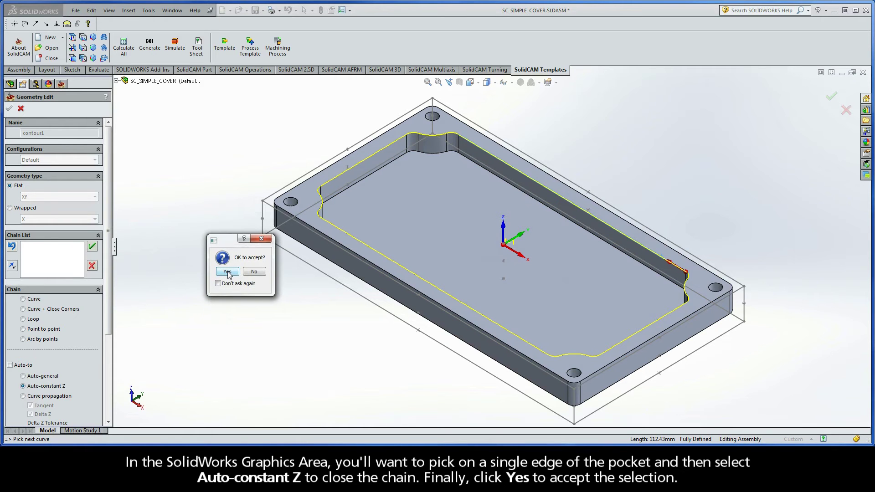
pyautogui.click(228, 272)
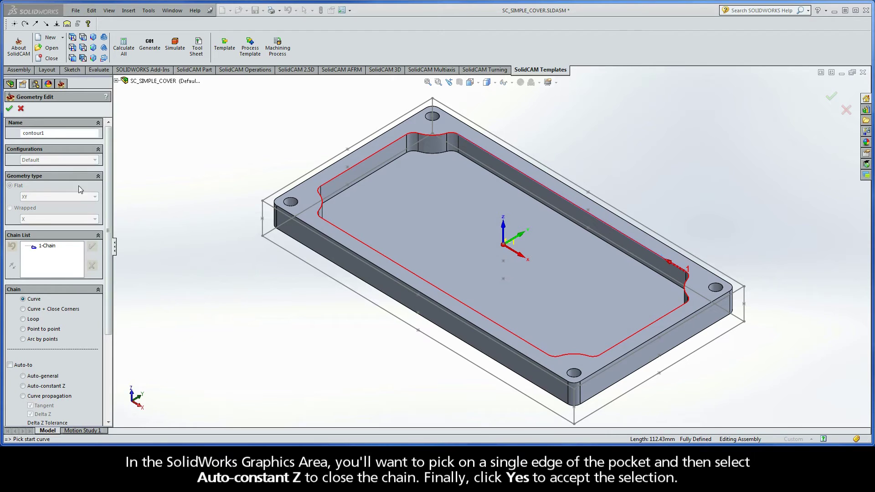
pyautogui.click(9, 110)
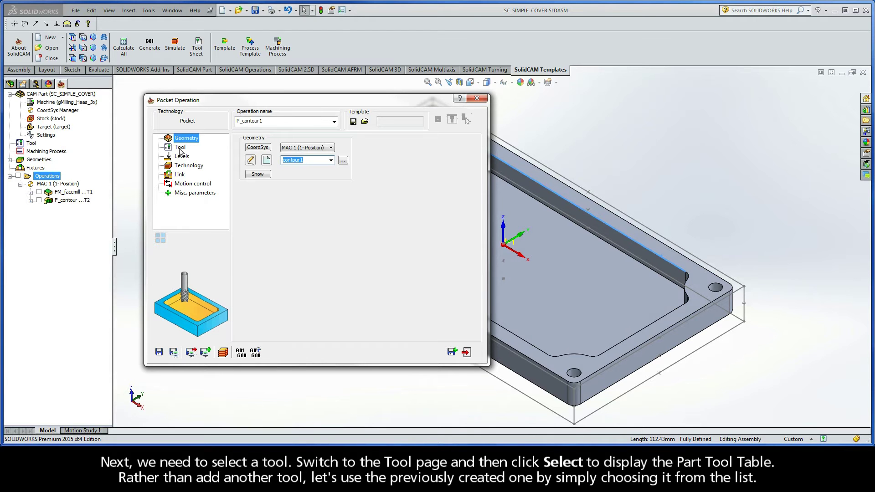
# - Assign tool 2, the 6 mm END MILL, from the Part Tool Table
pyautogui.click(181, 151)
pyautogui.click(287, 269)
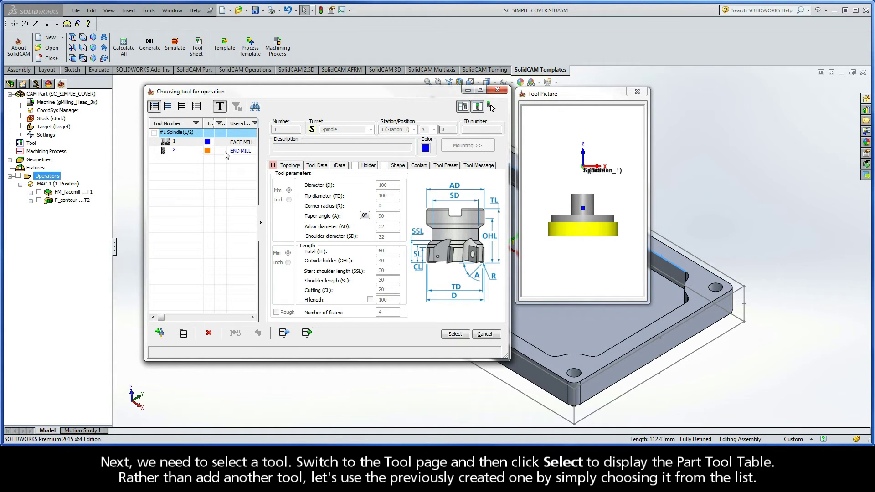
pyautogui.click(239, 152)
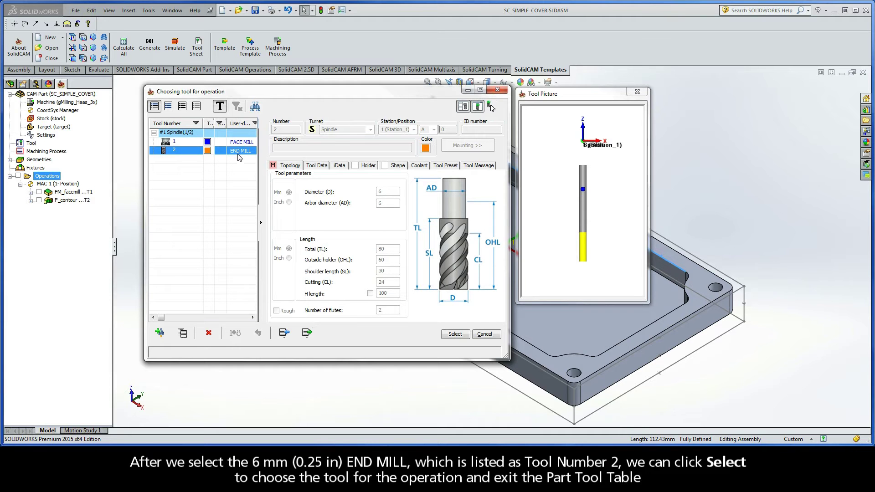
pyautogui.click(455, 334)
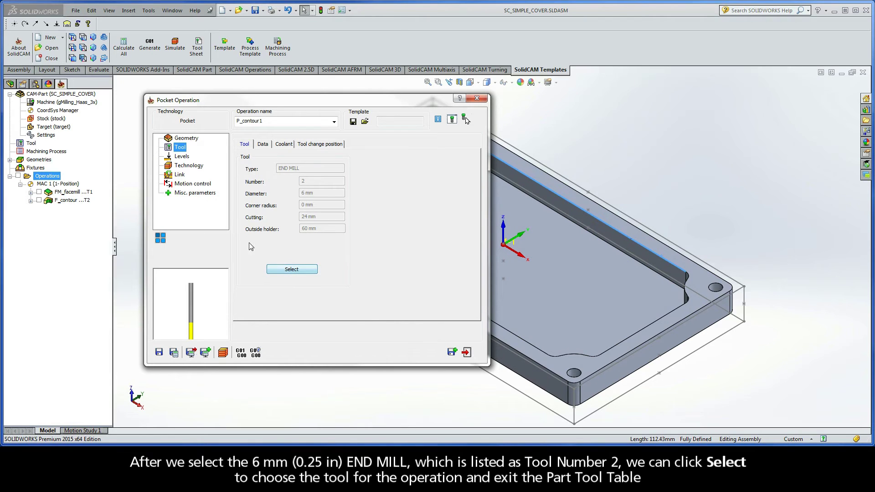
# - Pick the cover's top face as the Upper level at Z 0
pyautogui.click(182, 158)
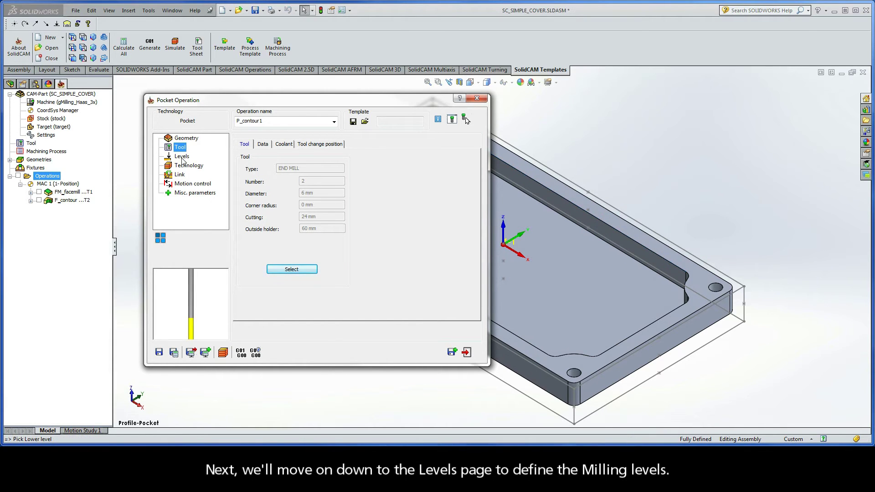
pyautogui.click(182, 158)
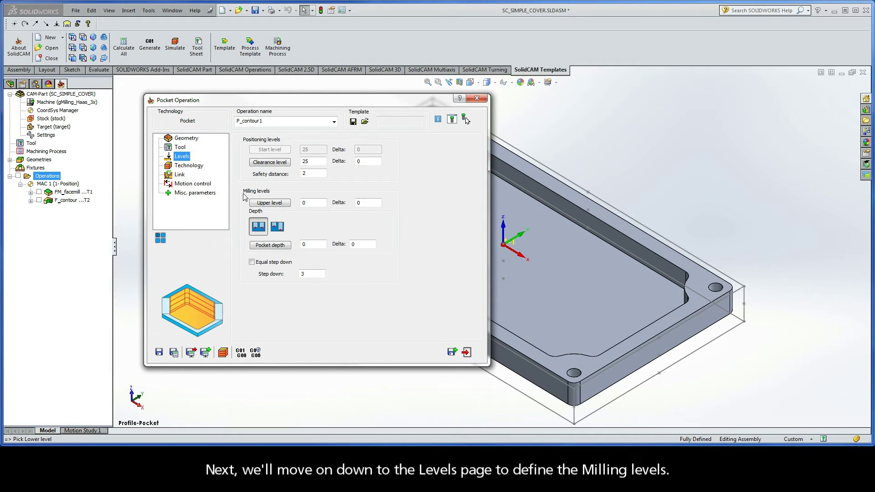
pyautogui.click(270, 203)
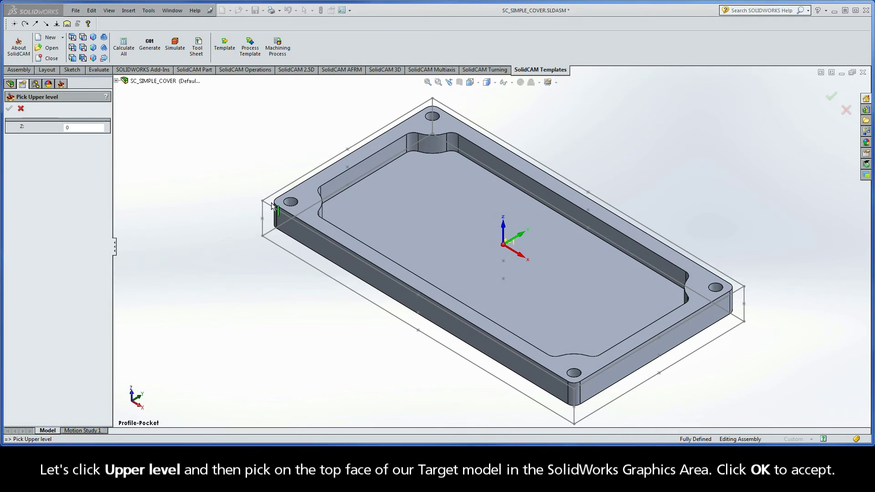
pyautogui.click(306, 196)
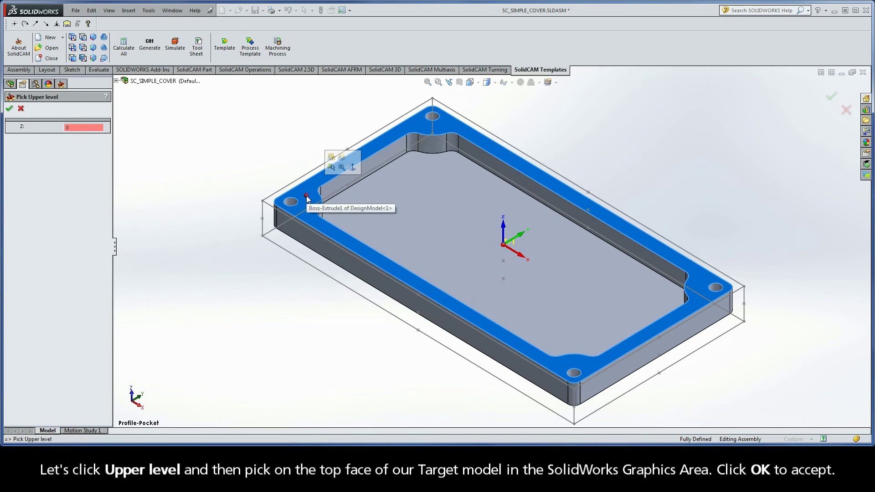
pyautogui.click(9, 110)
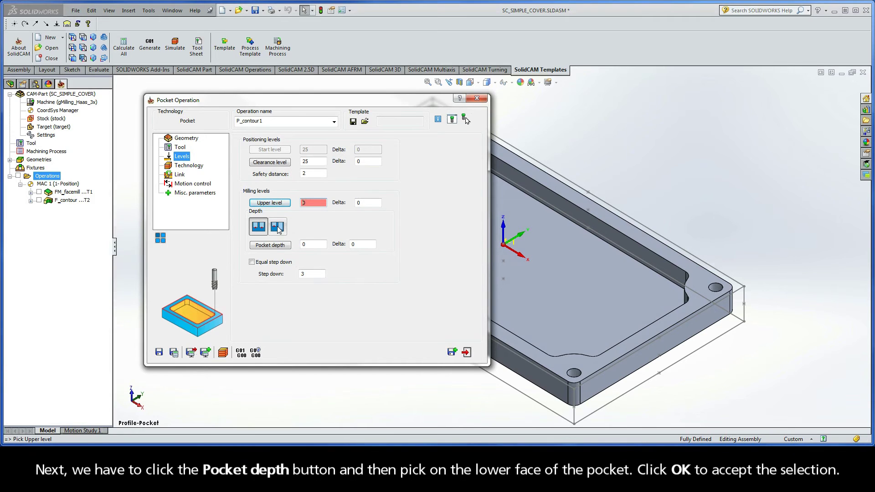
# - Set pocket depth 8 from the pocket floor, with Equal step down at max 3
pyautogui.click(270, 247)
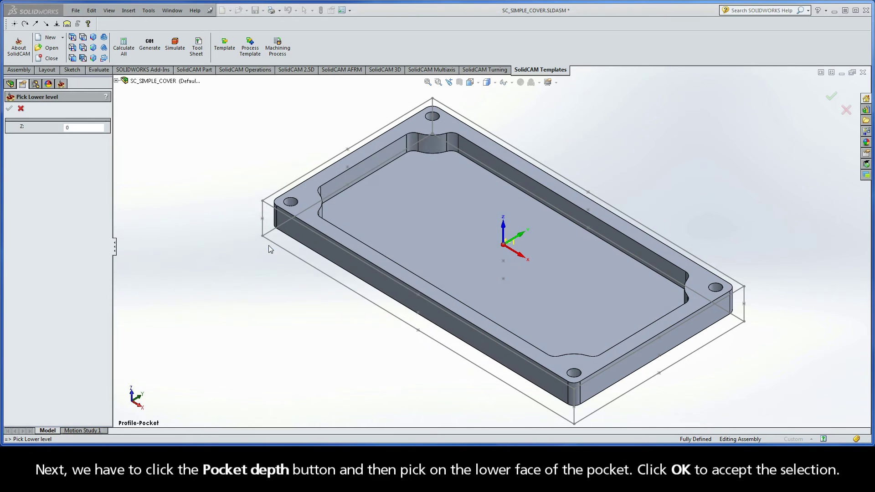
pyautogui.click(378, 204)
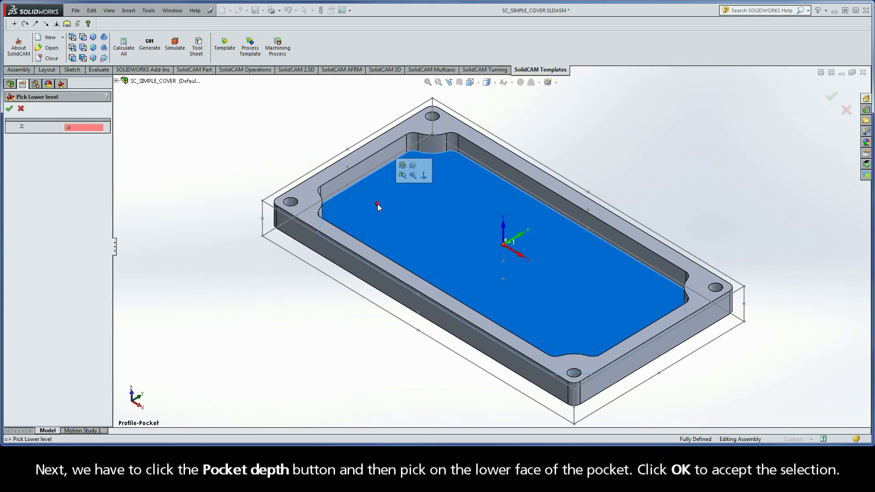
pyautogui.click(9, 108)
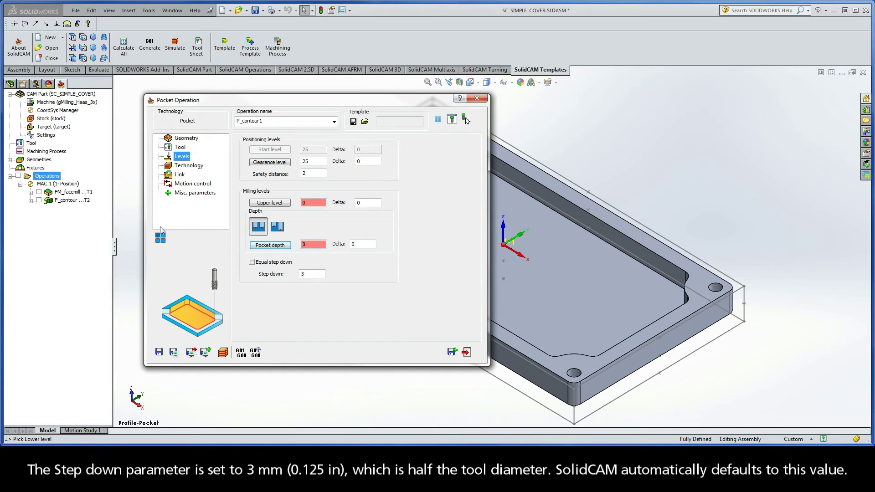
pyautogui.doubleClick(303, 273)
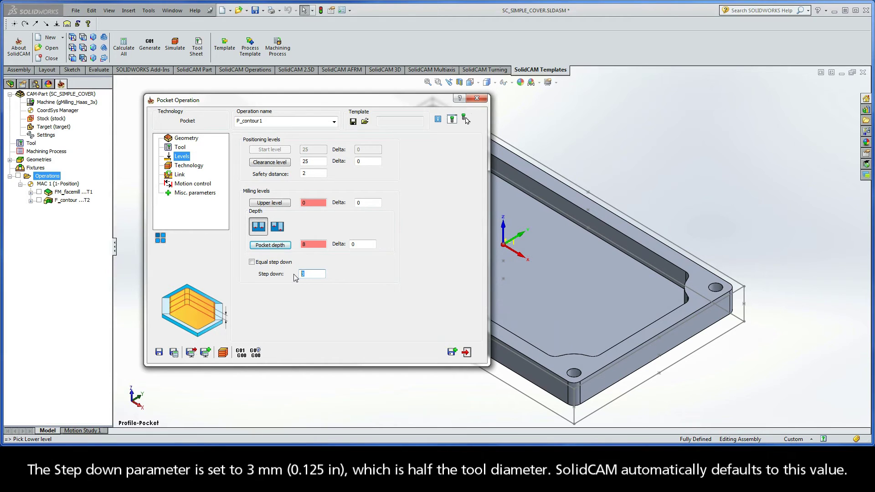
pyautogui.click(252, 262)
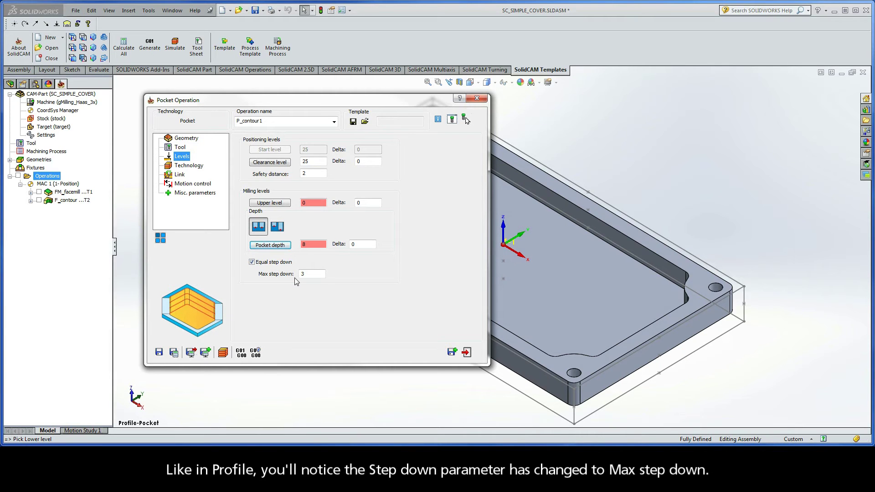
# - Review the Technology strategy options and keep Contour selected
pyautogui.click(188, 167)
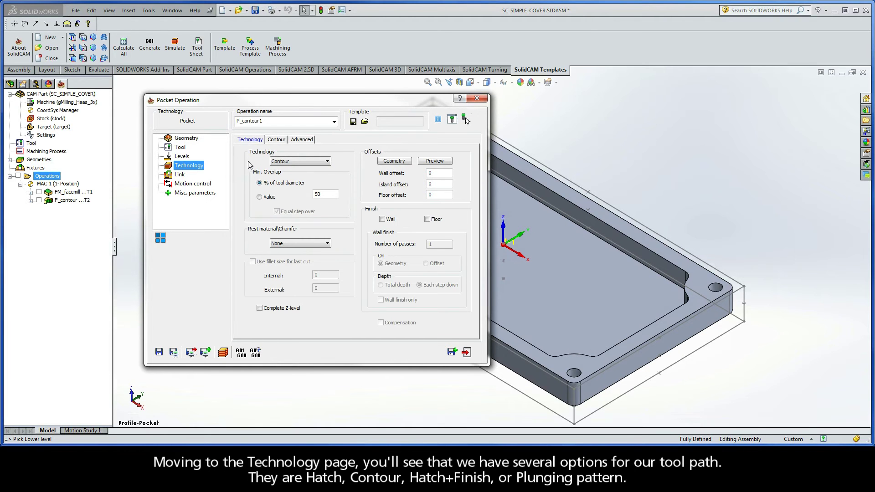
pyautogui.click(298, 164)
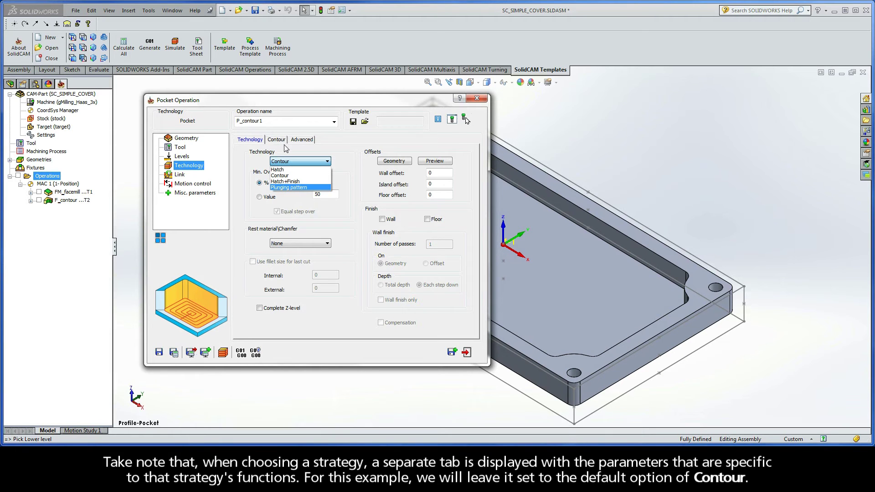
pyautogui.click(291, 162)
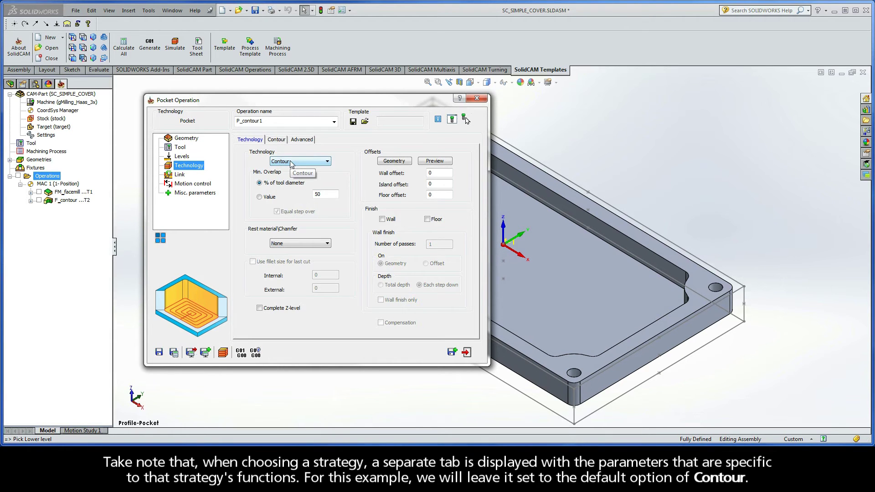
# - Start the contour passes from the inside, with Fillet corners of radius 1.499
pyautogui.click(277, 140)
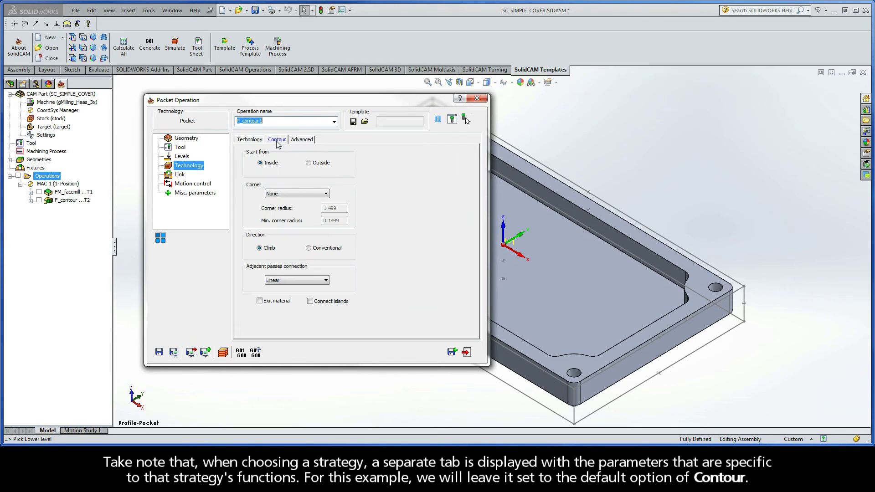
pyautogui.click(260, 163)
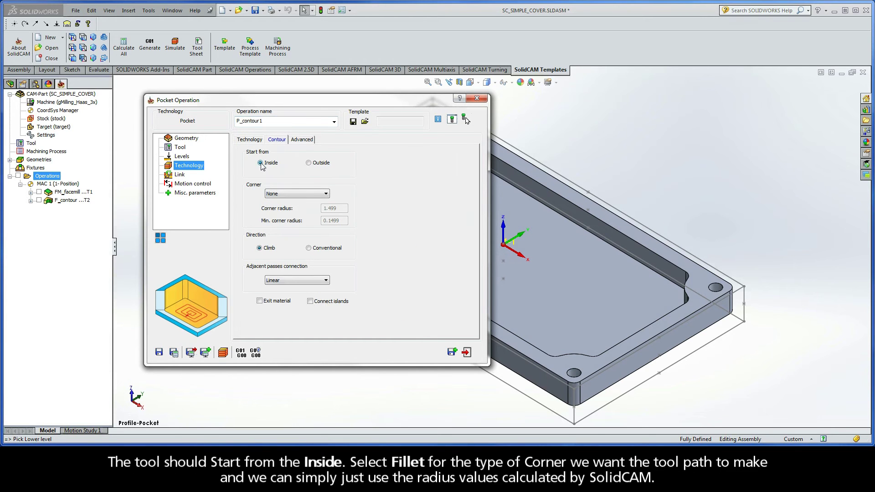
pyautogui.click(283, 194)
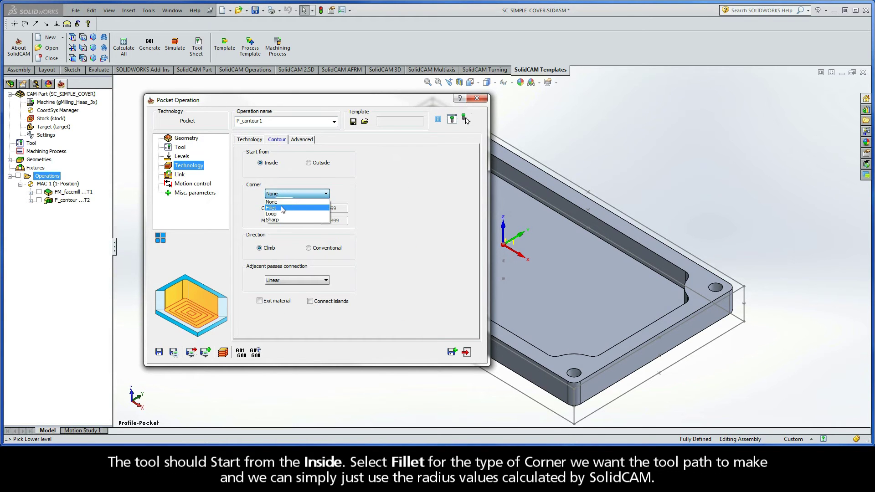
pyautogui.click(281, 208)
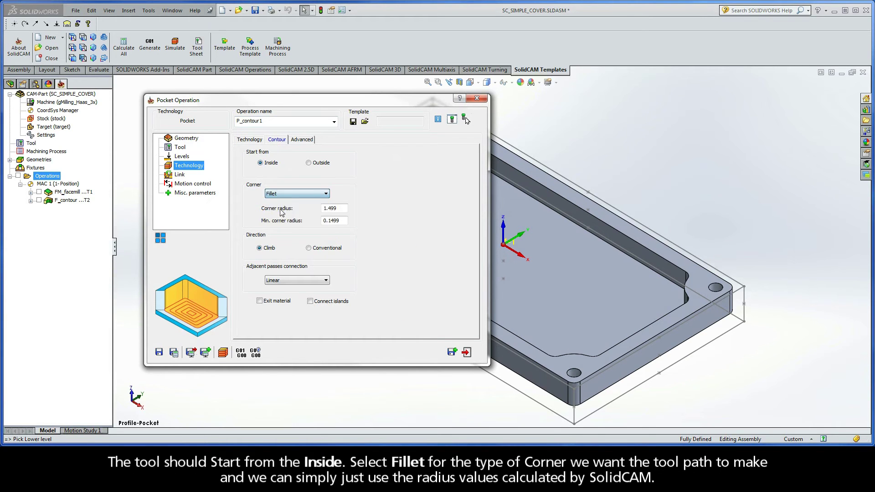
pyautogui.doubleClick(345, 209)
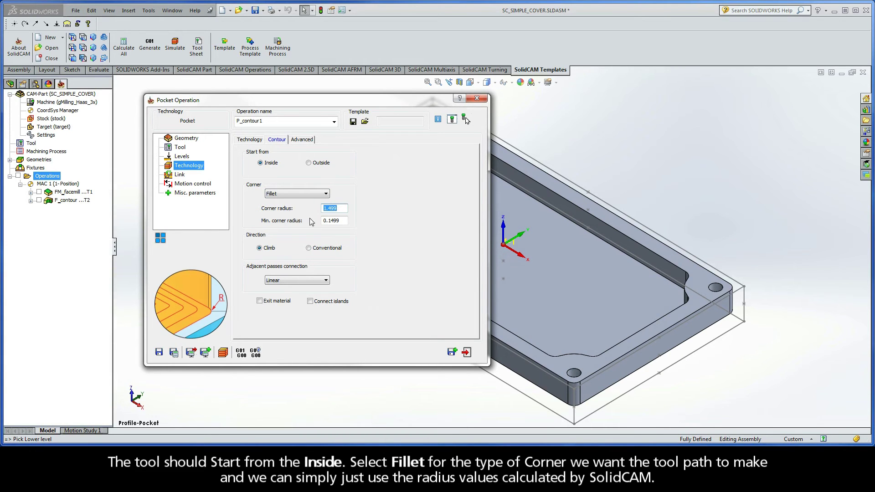
pyautogui.doubleClick(322, 220)
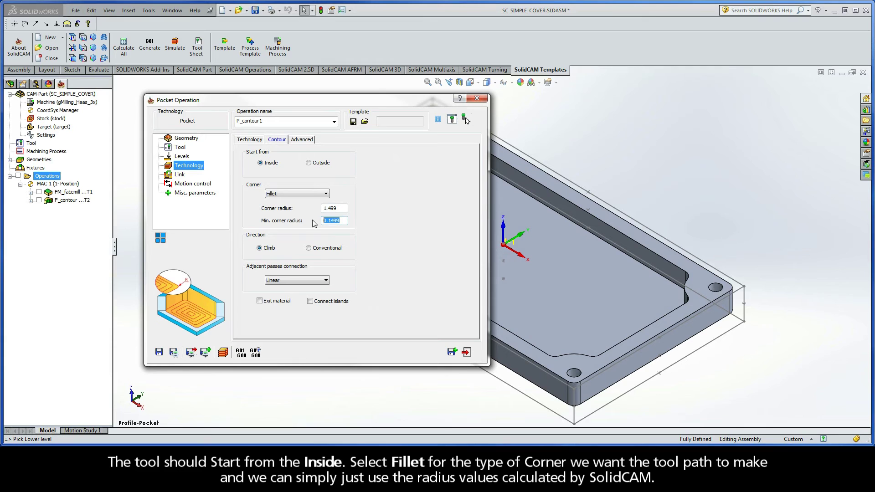
# - Keep Climb direction and change Adjacent passes connection from Linear to Smooth
pyautogui.click(260, 250)
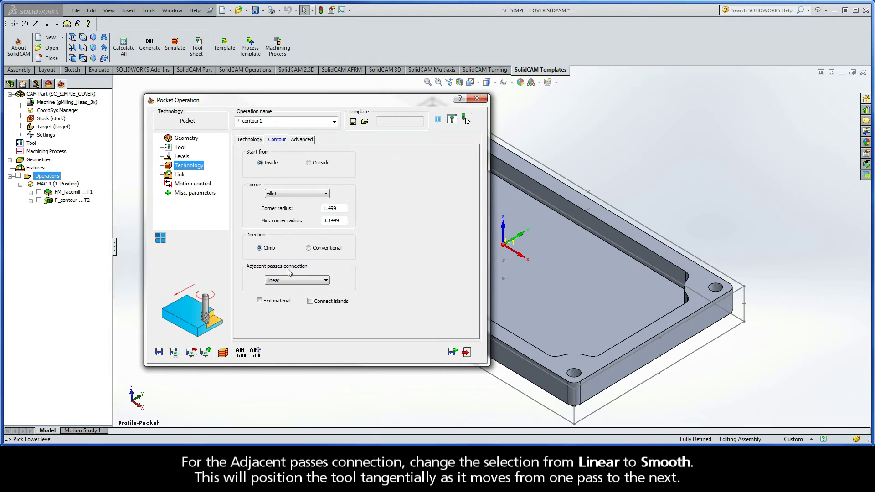
pyautogui.click(296, 281)
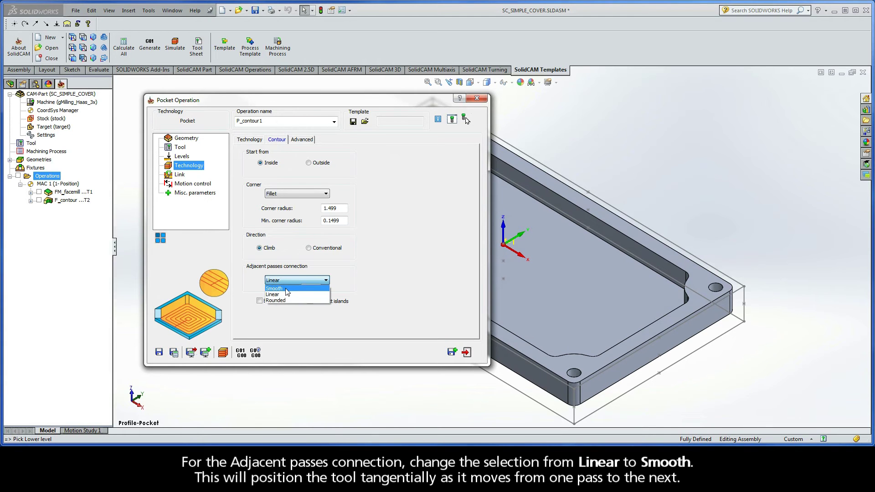
pyautogui.click(287, 291)
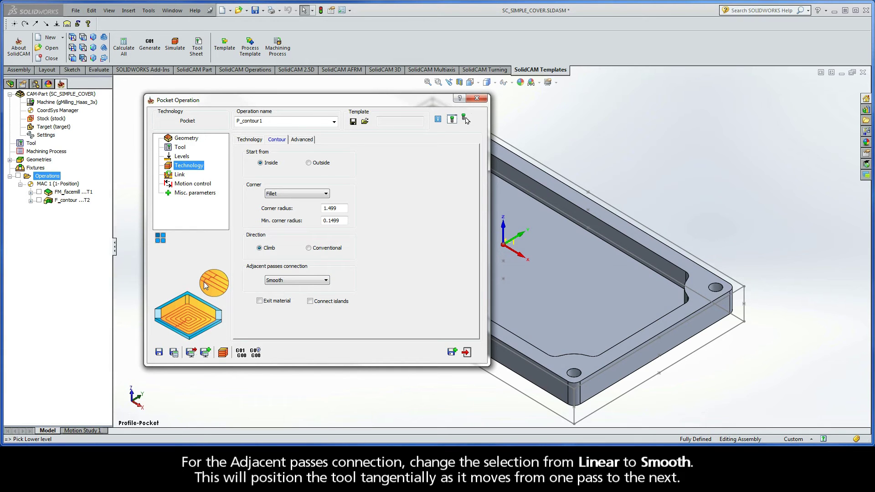
# - Review the 50% minimum overlap and the island and floor offset values
pyautogui.click(251, 141)
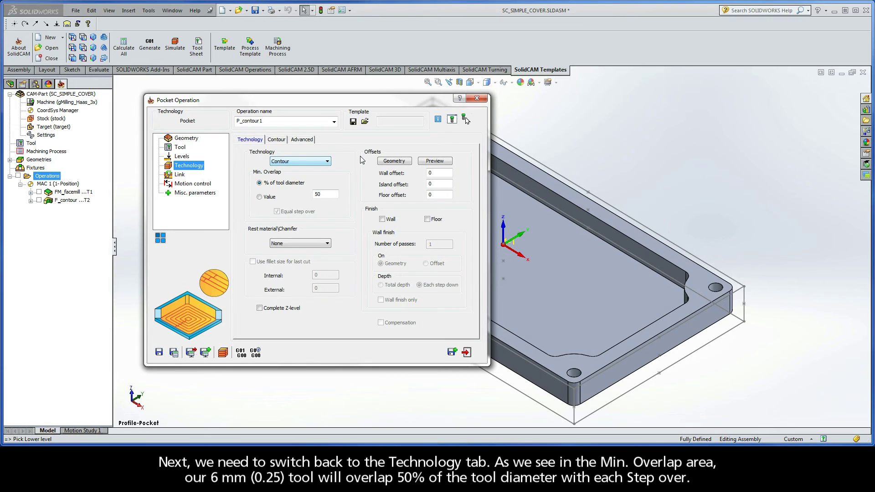
pyautogui.doubleClick(322, 194)
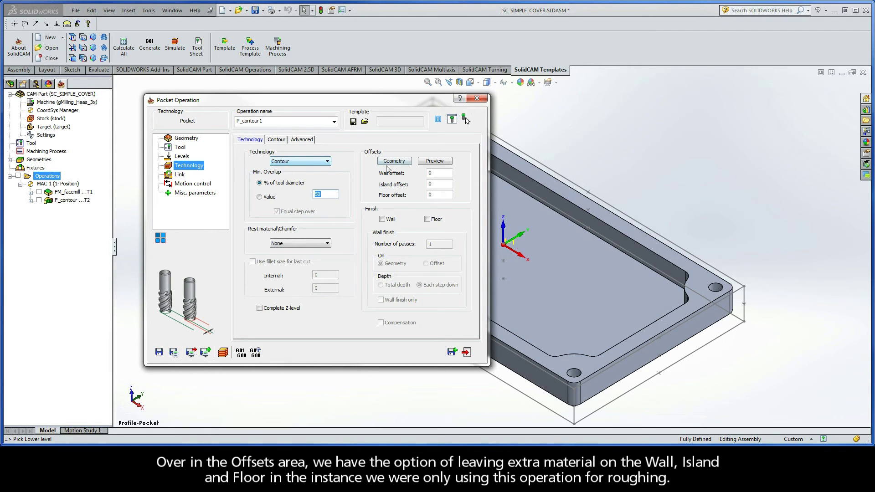
pyautogui.moveTo(433, 174)
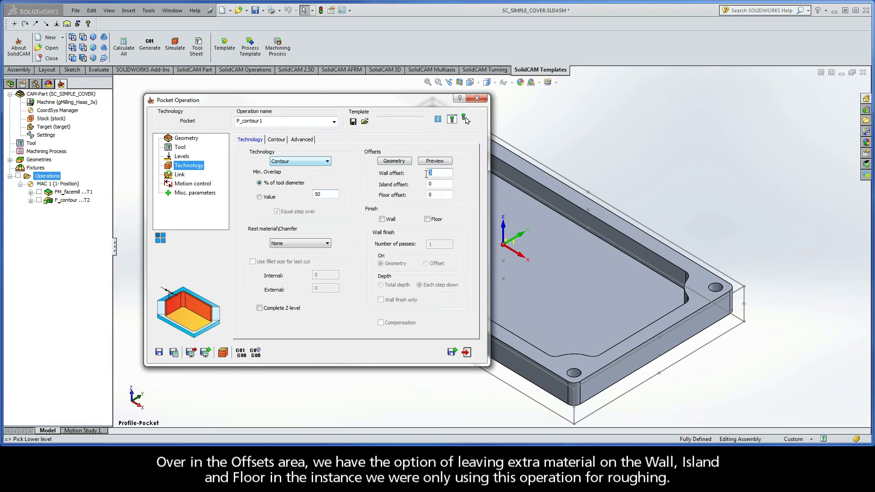
pyautogui.click(431, 184)
pyautogui.click(435, 194)
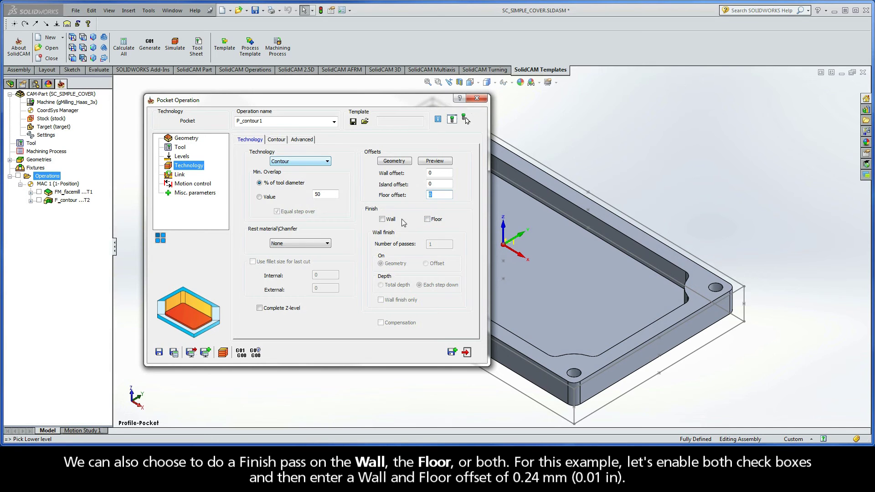
# - Enable Wall and Floor finish with 0.24 offsets and Total depth for the wall
pyautogui.click(382, 219)
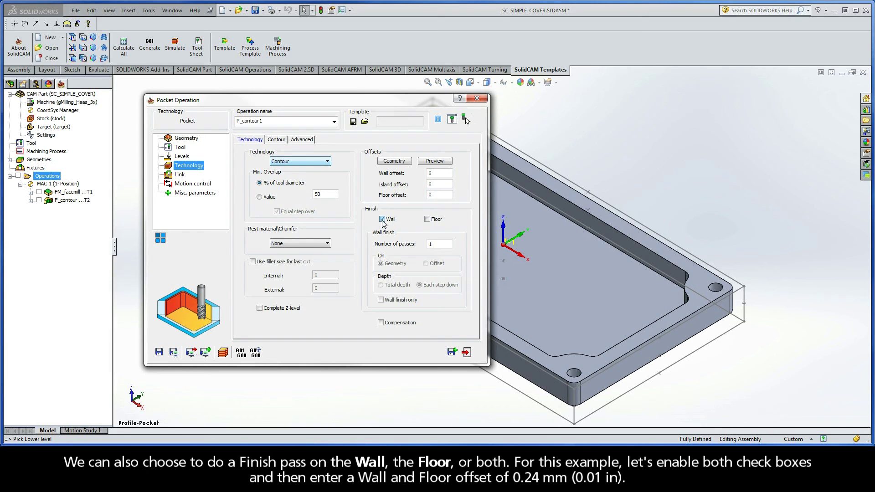
pyautogui.click(428, 220)
pyautogui.doubleClick(442, 174)
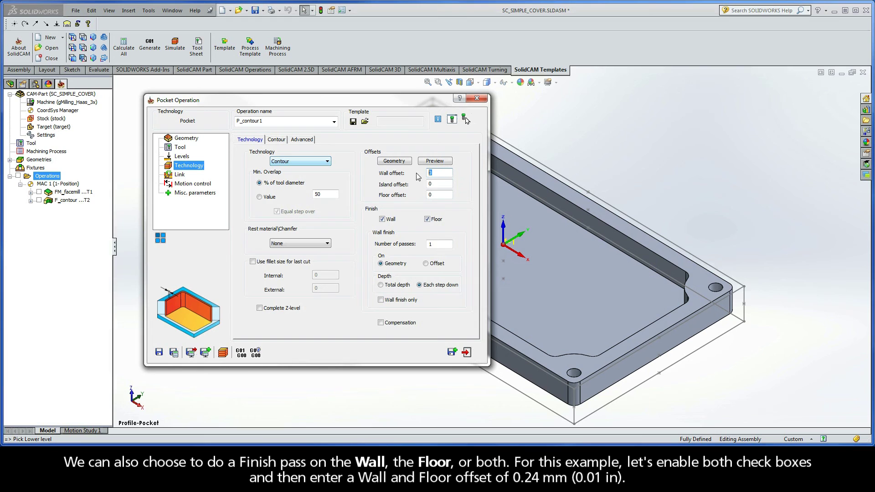
pyautogui.write('0.24')
pyautogui.doubleClick(440, 195)
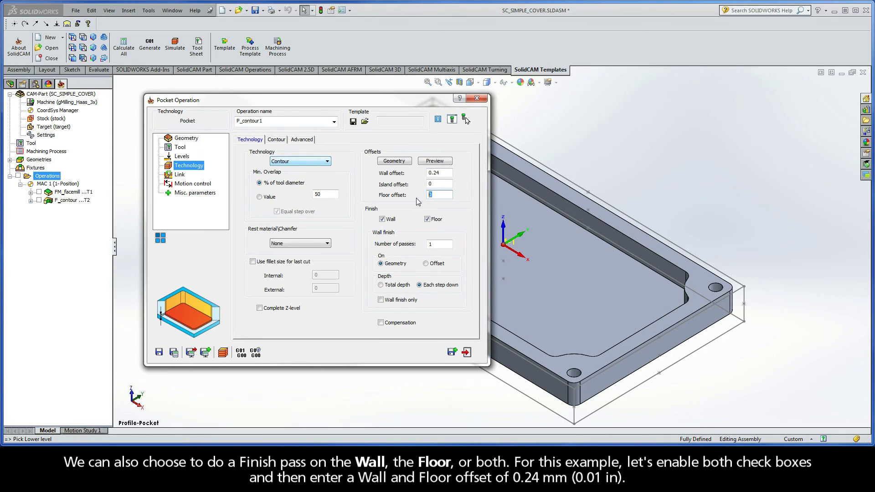
pyautogui.write('0.24')
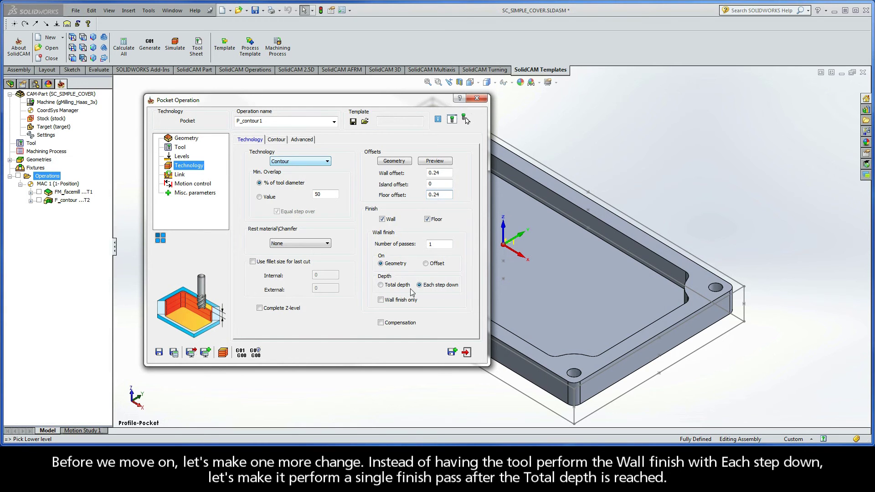
pyautogui.click(380, 285)
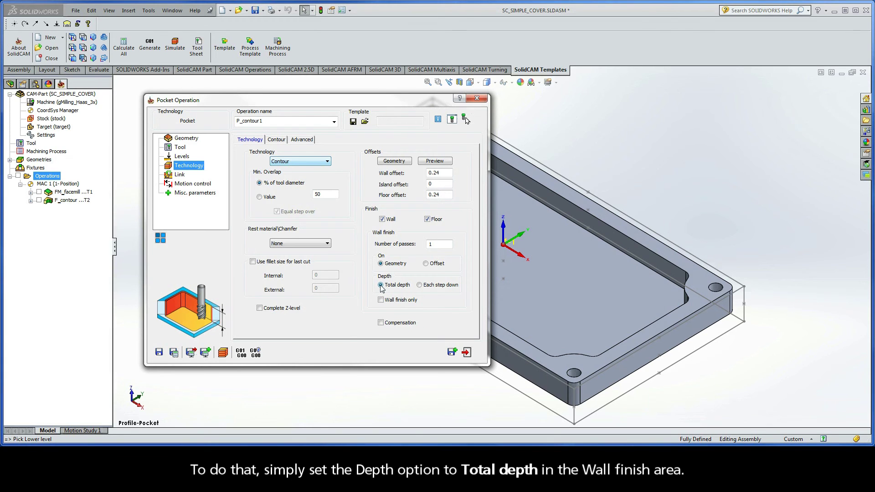
# - Set Link ramping to Helical with a 5 angle and 2.94 radius
pyautogui.click(179, 175)
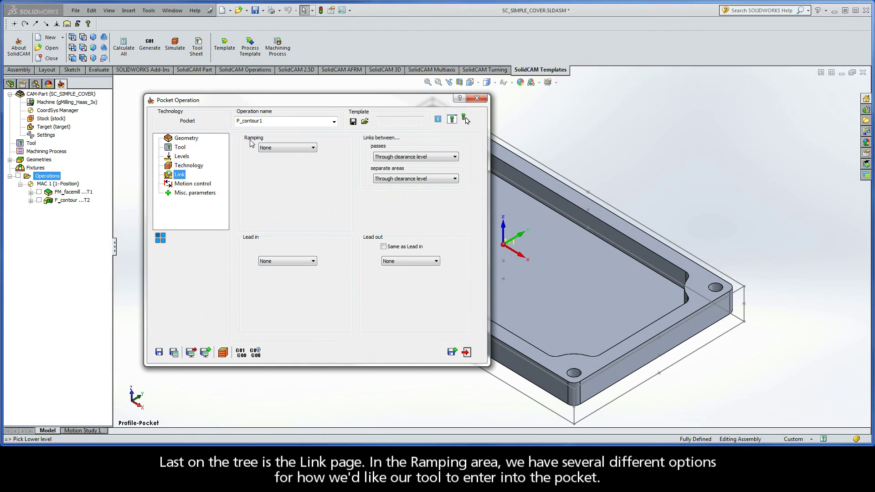
pyautogui.click(284, 149)
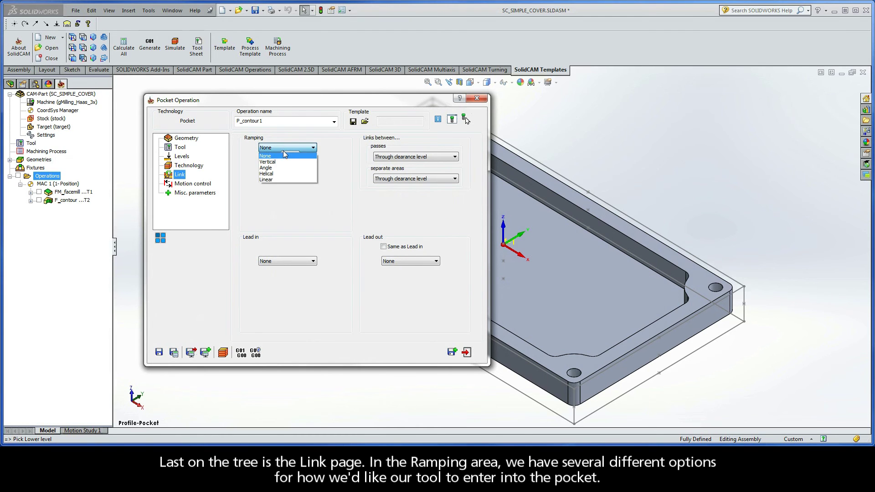
pyautogui.click(277, 175)
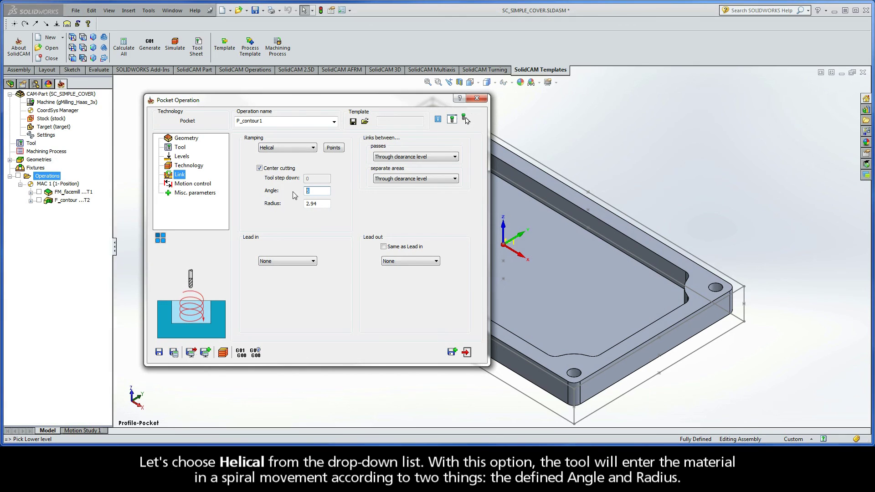
pyautogui.press('Tab')
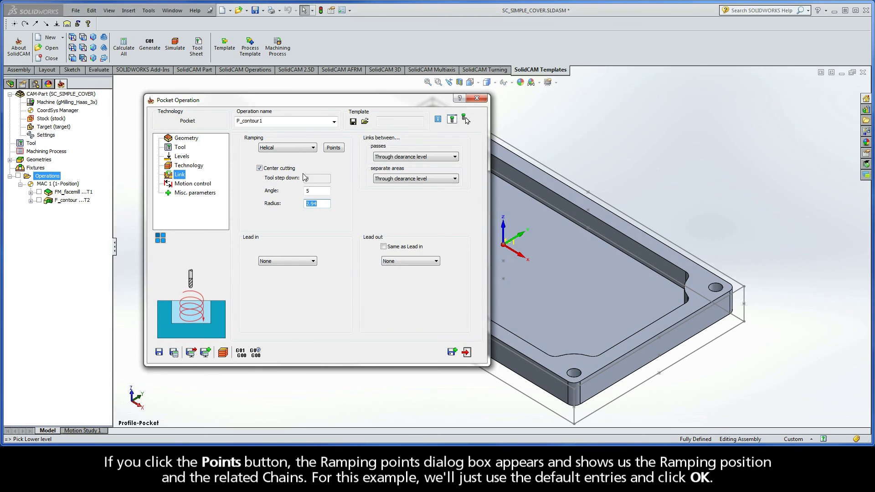
# - Review the Chains 1 ramping points and accept the defaults
pyautogui.click(333, 148)
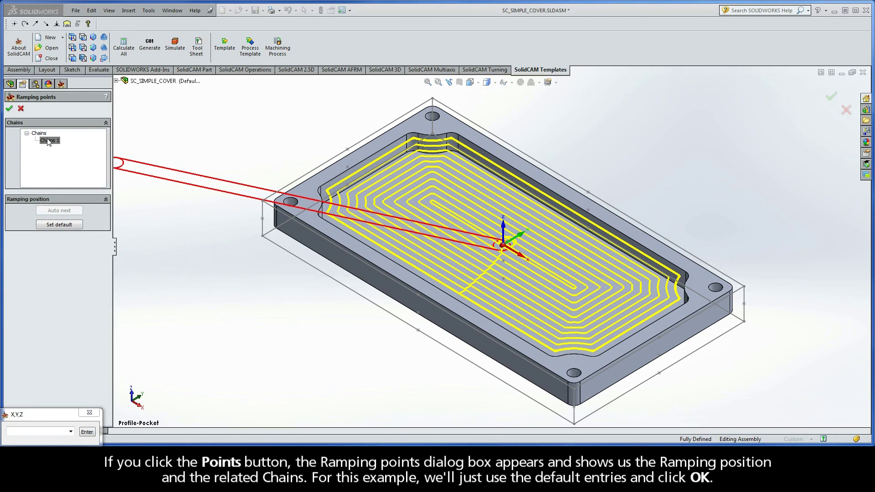
pyautogui.click(10, 110)
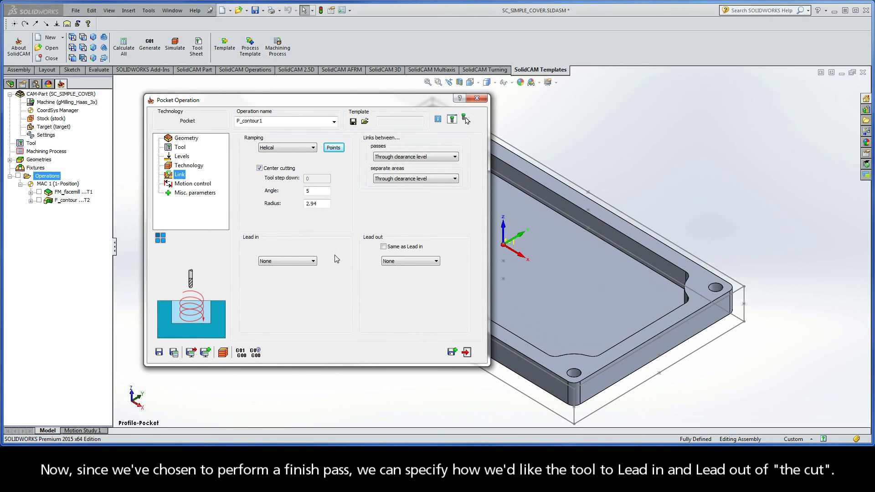
# - Use an Arc lead-in of radius 4 with a matching lead-out, then save and calculate P_contour1
pyautogui.click(288, 261)
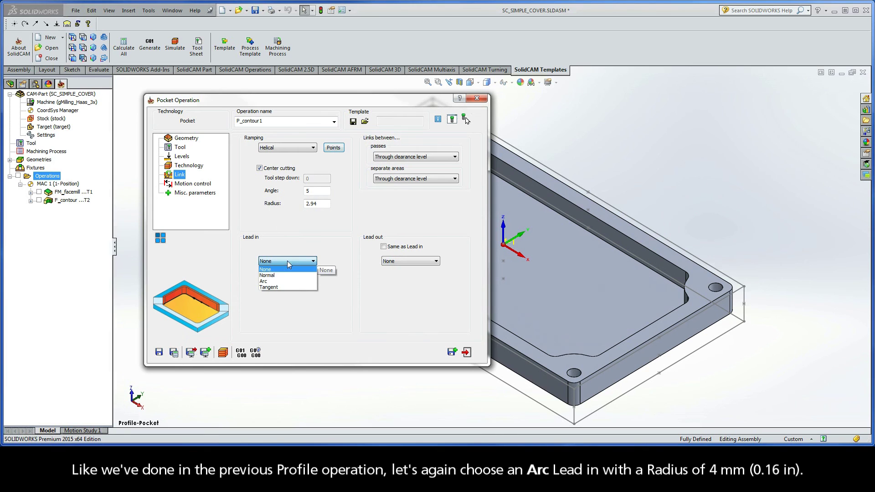
pyautogui.click(275, 282)
pyautogui.doubleClick(322, 288)
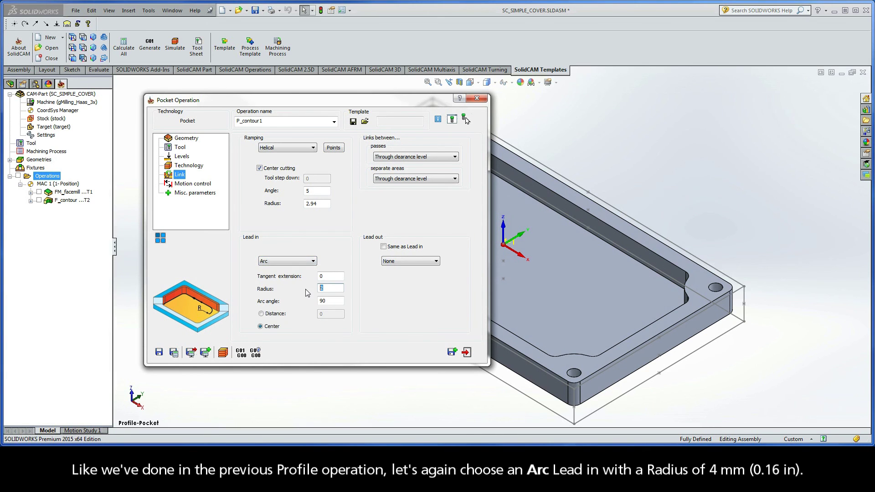
pyautogui.write('4')
pyautogui.click(383, 247)
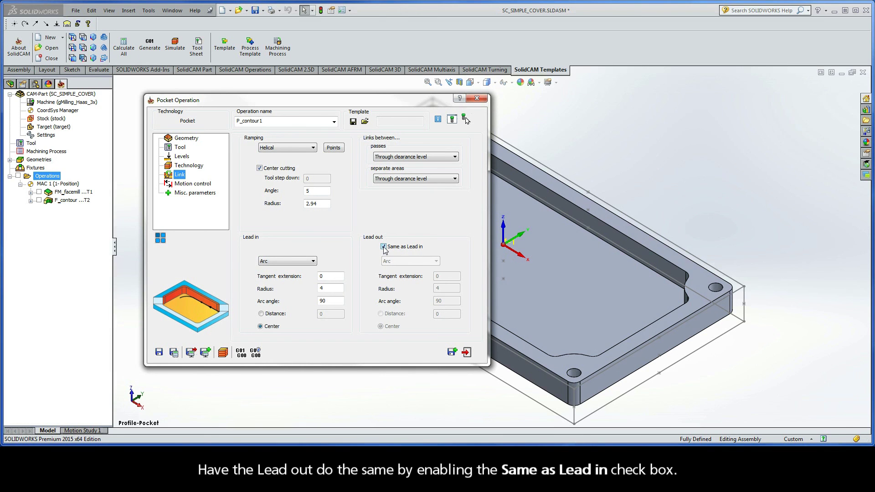
pyautogui.click(174, 352)
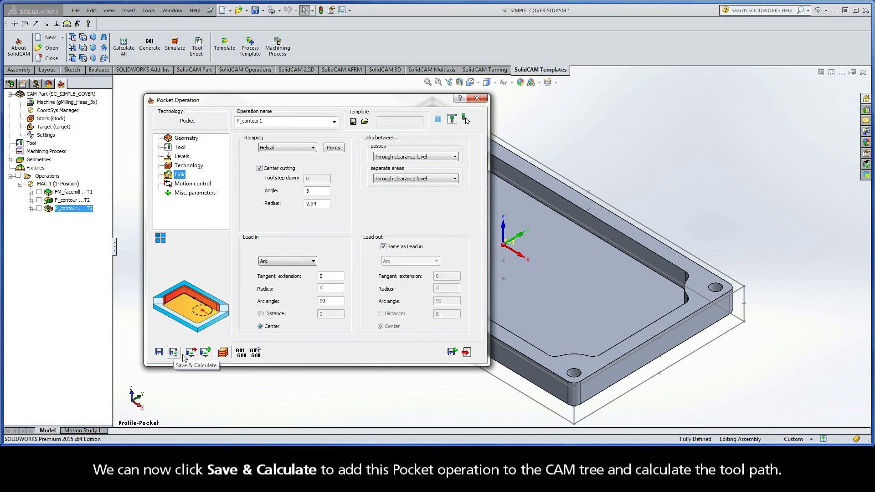
# - Play the Host CAD simulation of P_contour1 through three contour step downs and wall/floor finish passes
pyautogui.click(223, 355)
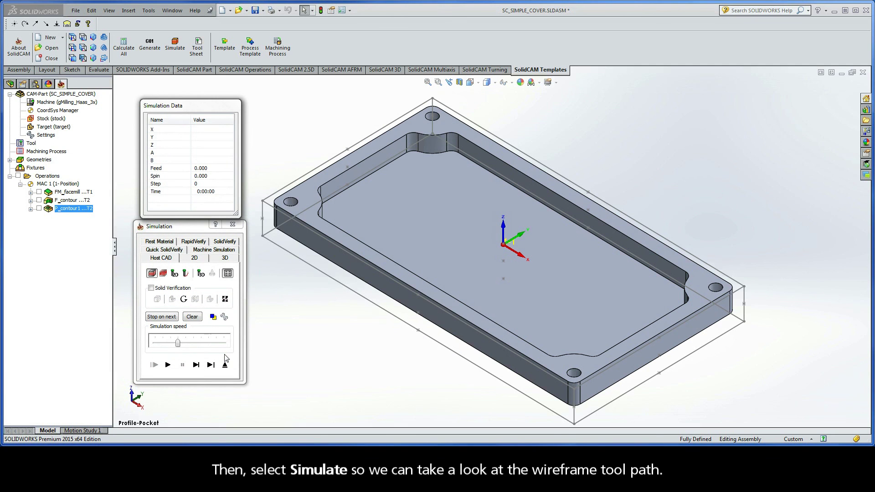
pyautogui.click(168, 364)
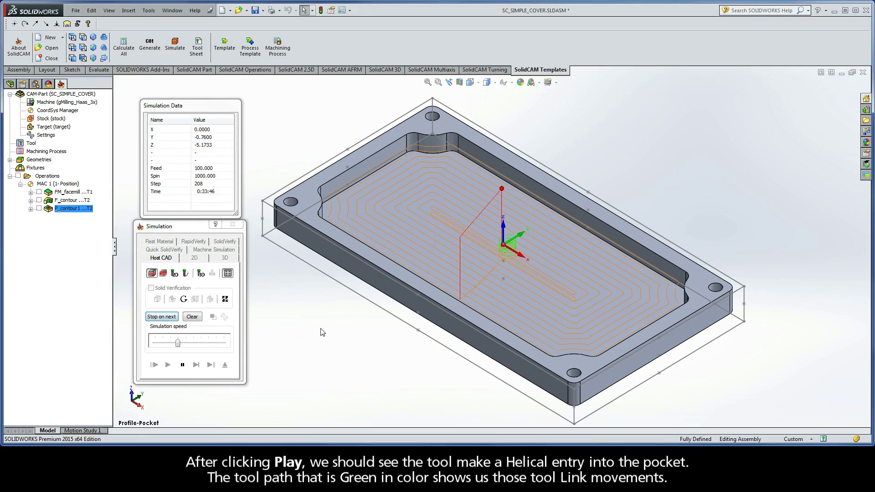
pyautogui.scroll(-3, 322, 332)
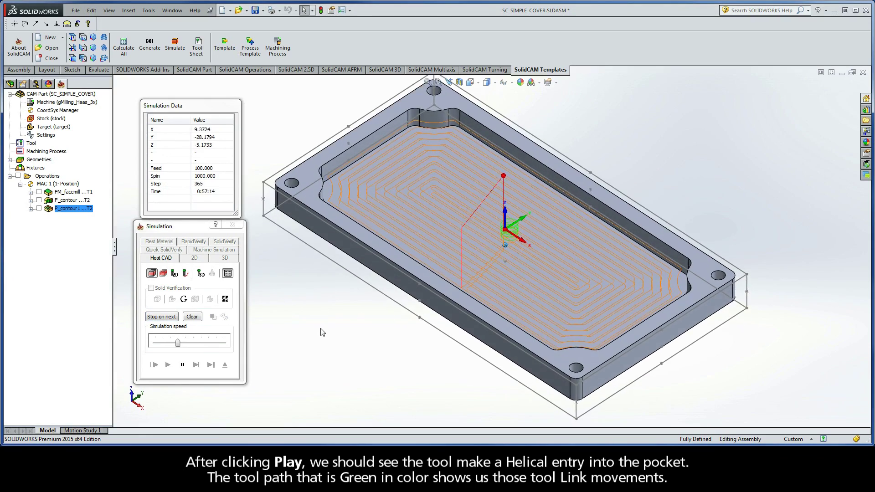
pyautogui.scroll(-3, 322, 333)
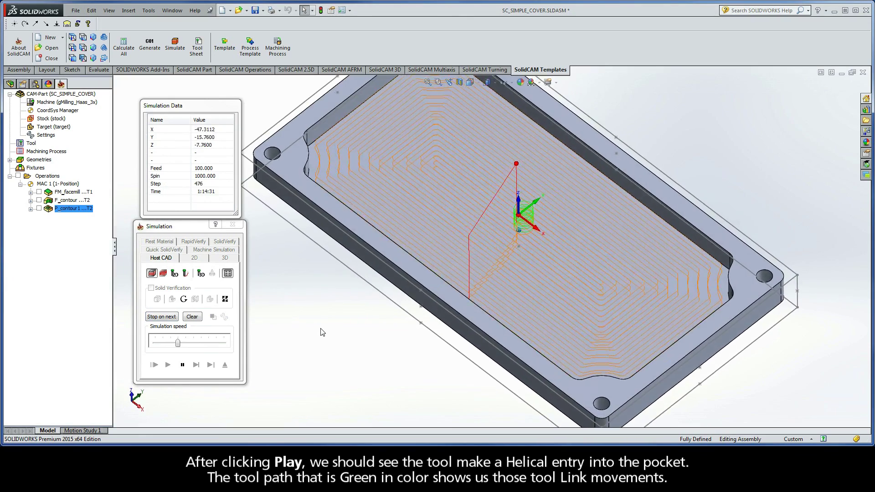
pyautogui.scroll(-2, 392, 273)
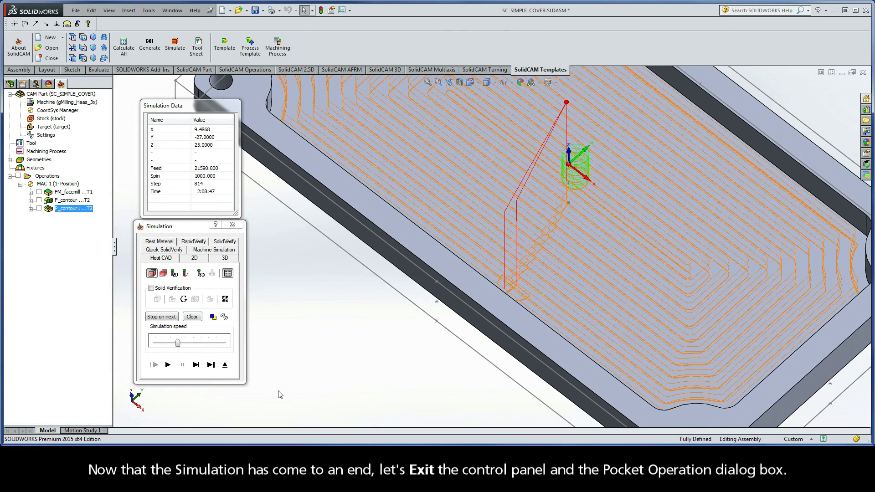
# - Exit the simulation and the Pocket Operation dialog, returning to the cover model
pyautogui.click(225, 366)
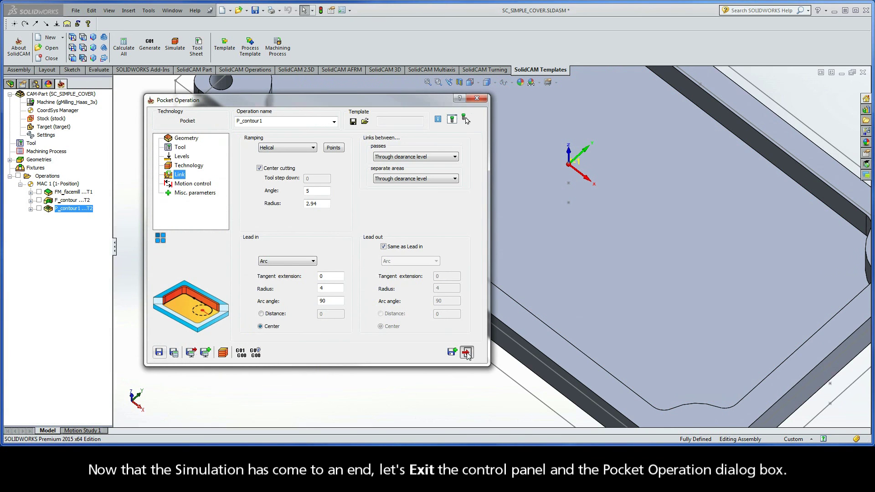
pyautogui.click(467, 354)
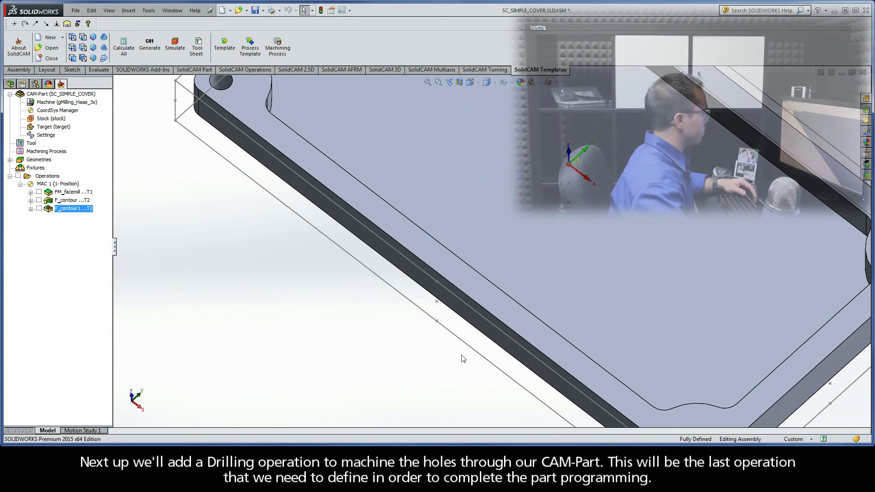